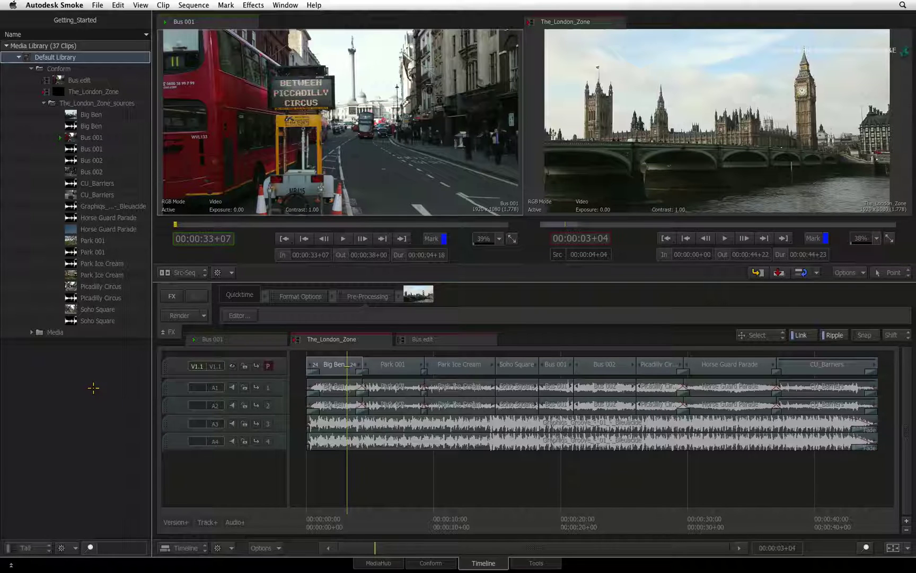
Start a new sequence in the Default Library using New > Sequence
right_click(70, 55)
mouse_move(100, 62)
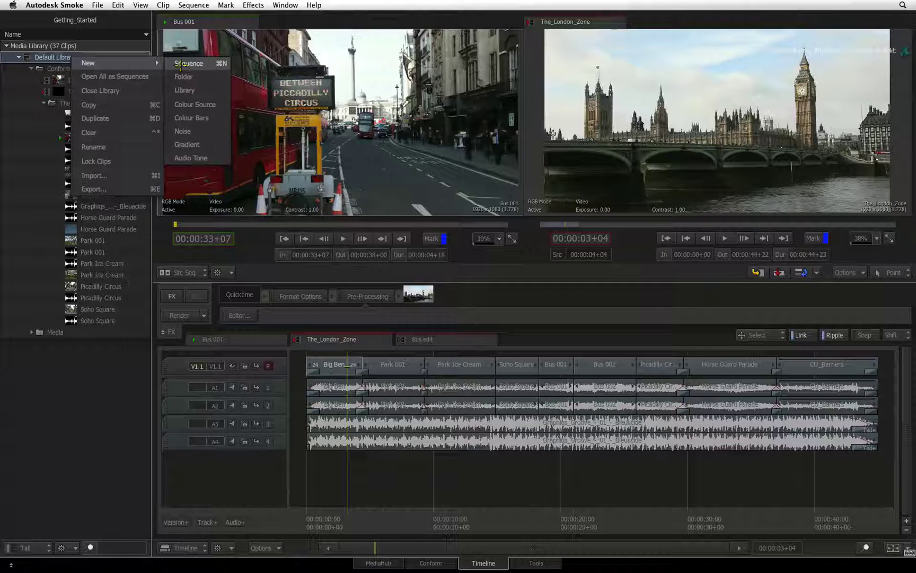
click(181, 64)
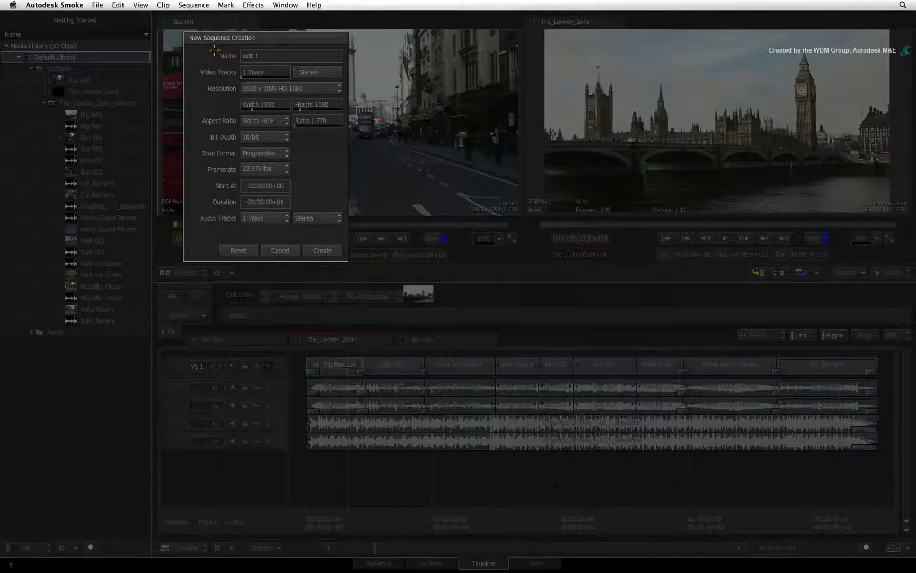
Name the sequence 'My edit' and leave the video track non-stereo
click(269, 55)
drag(269, 55, 241, 56)
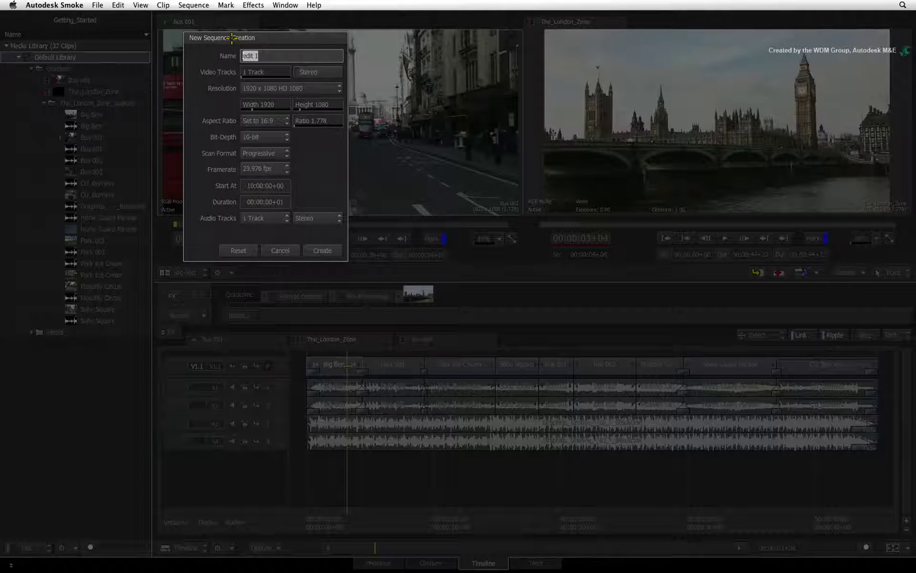
text(My edit)
key(Return)
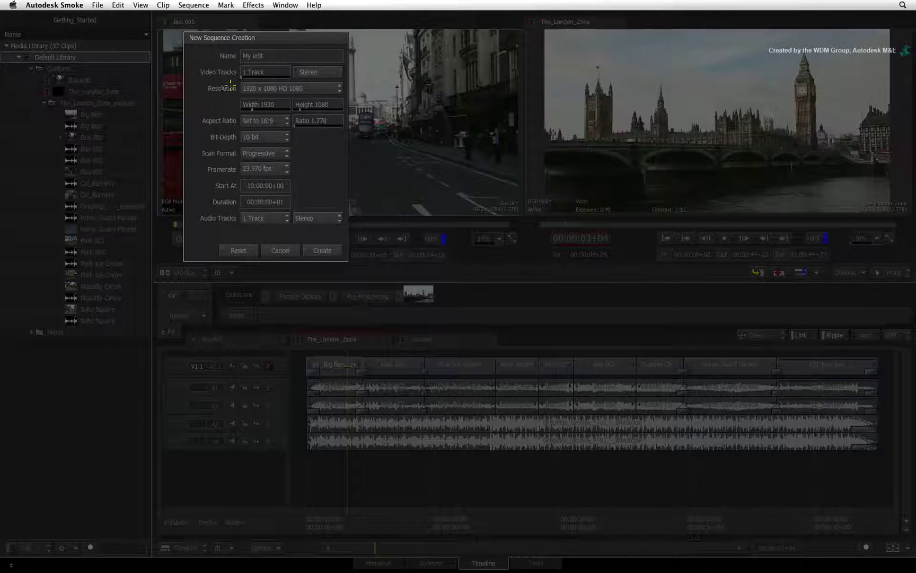
click(330, 71)
click(331, 71)
Keep 1920 x 1080 HD 1080 and Progressive, set stereo audio, and create 'My edit'
click(323, 88)
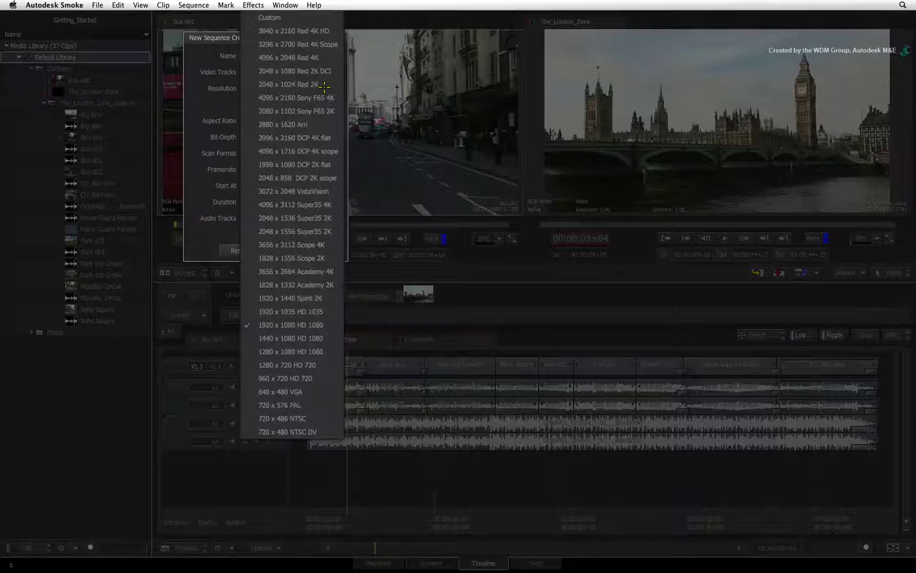
click(352, 91)
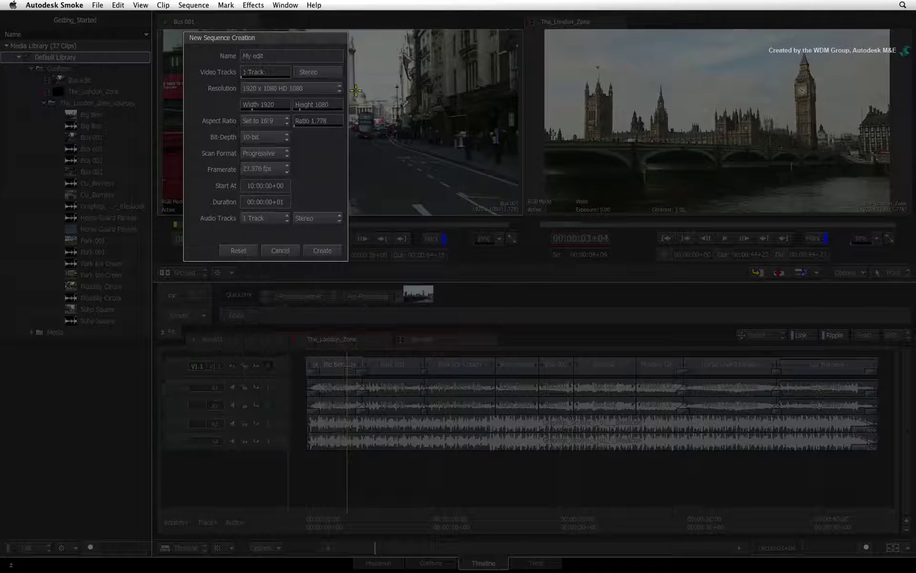
click(284, 153)
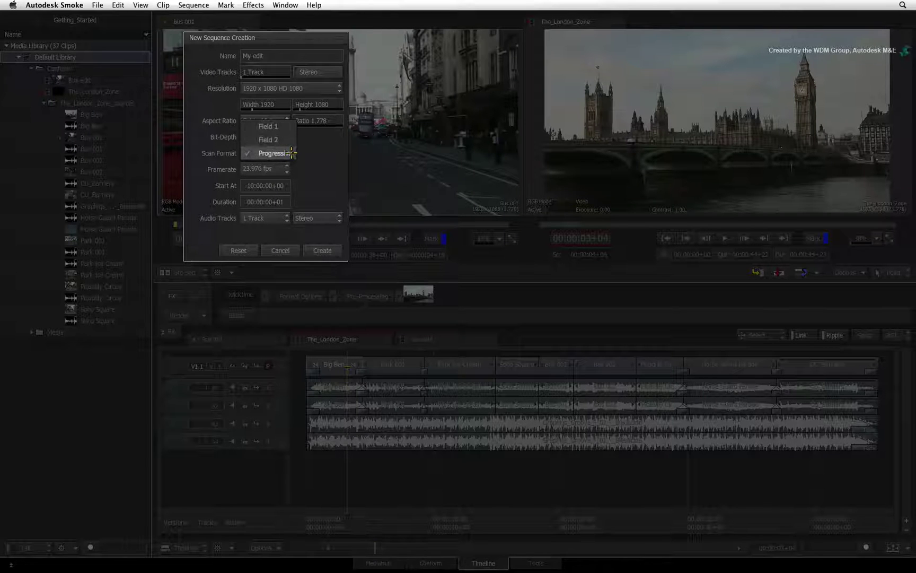
click(308, 152)
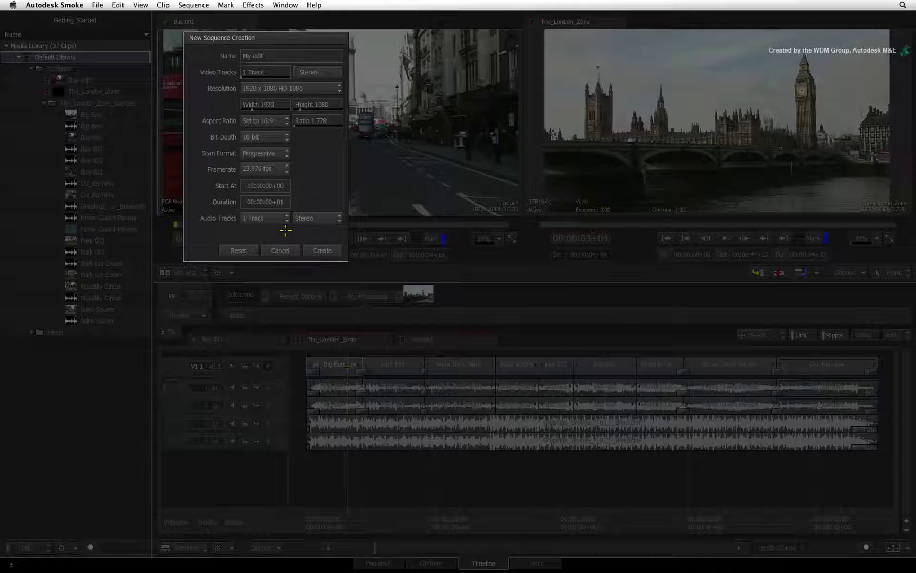
click(335, 221)
click(324, 250)
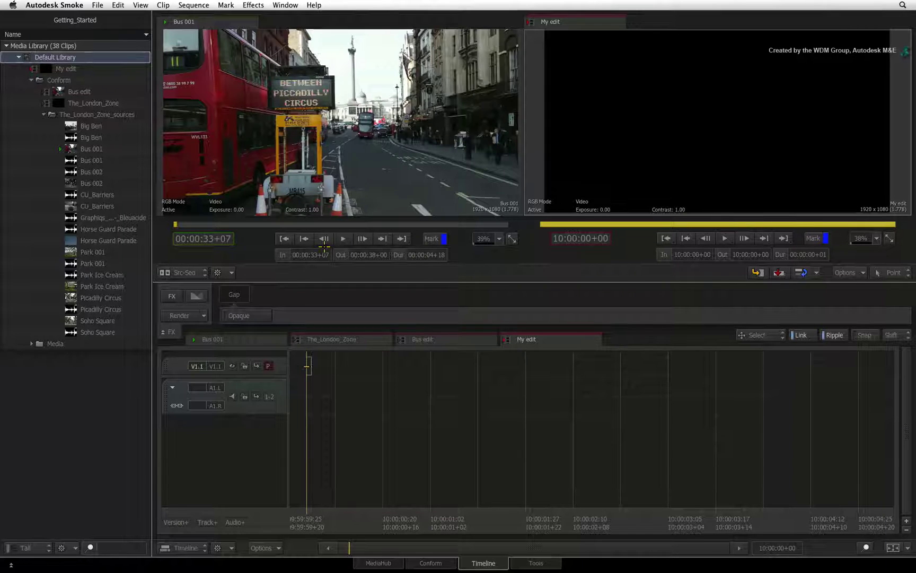
Drag the 'My edit' sequence from the Media Library into the Conform folder
click(46, 68)
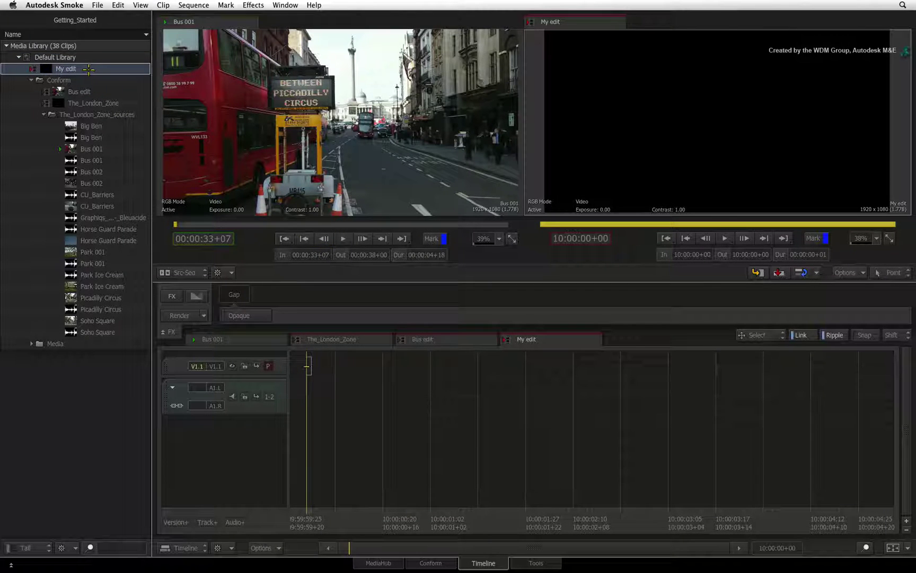
drag(88, 69, 69, 80)
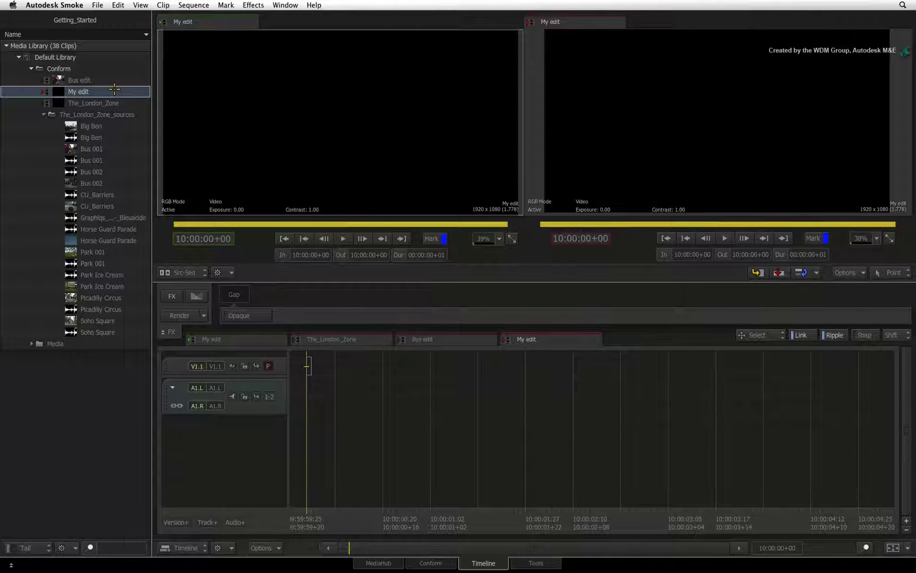
right_click(113, 91)
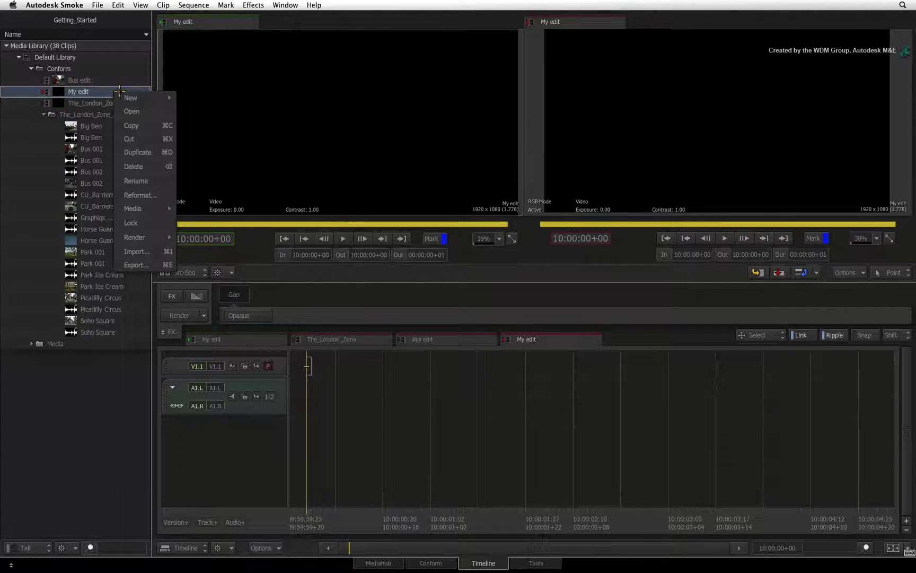
click(168, 195)
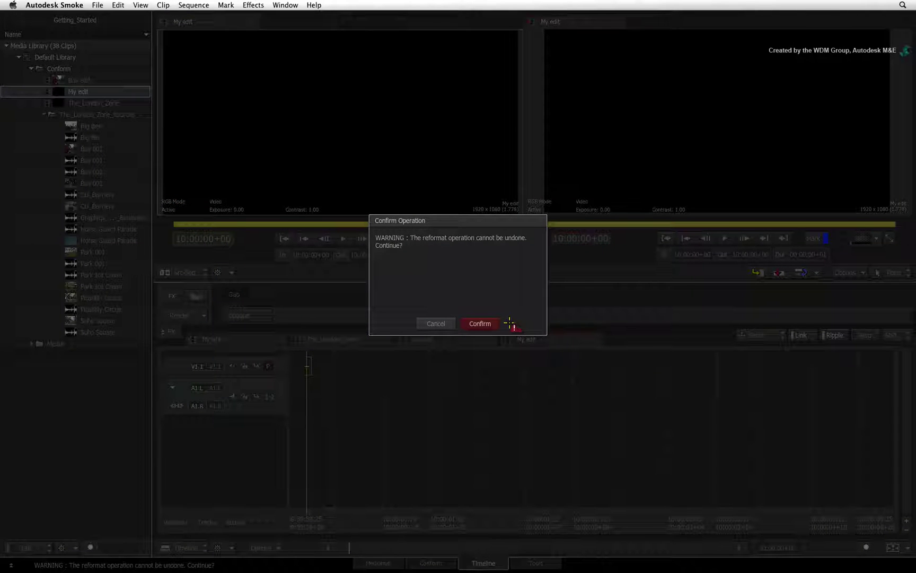
click(481, 323)
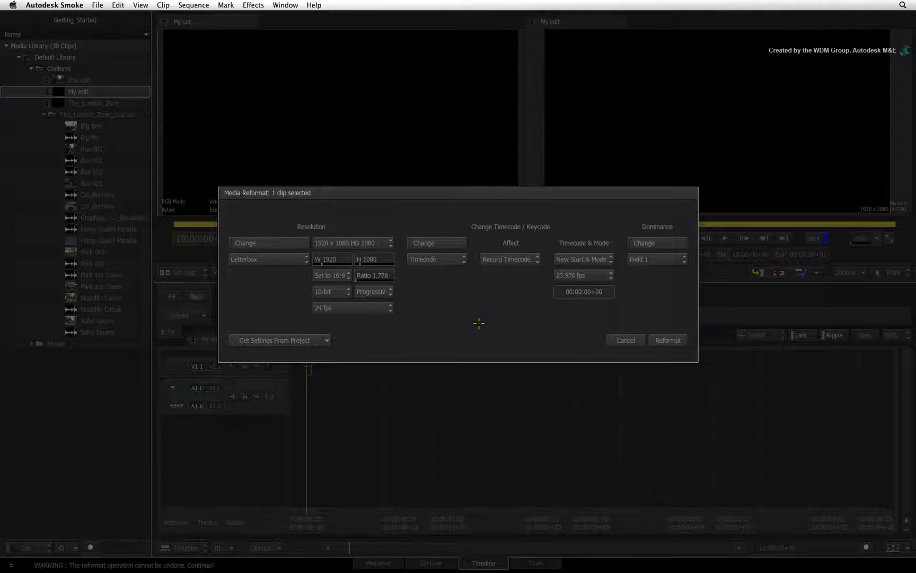
click(271, 243)
click(288, 244)
click(437, 243)
click(437, 242)
click(652, 243)
click(658, 242)
click(630, 340)
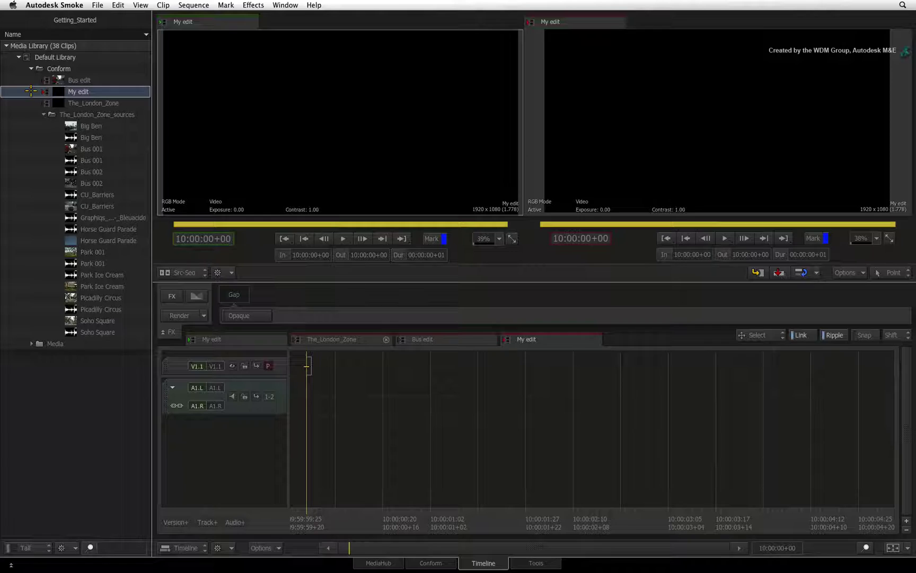
Check the Bus edit and The_London_Zone tabs, return to My edit, and load Bus 001 as source
click(548, 338)
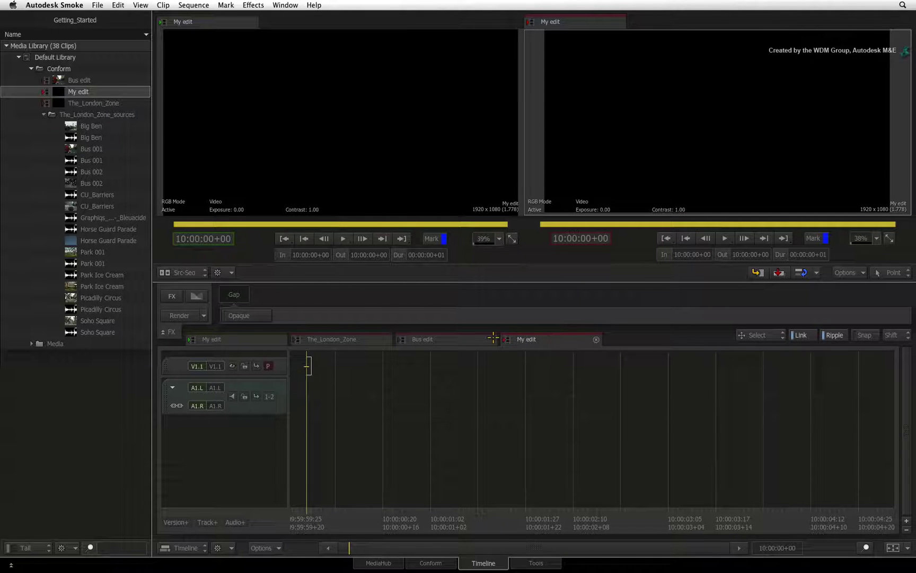
click(434, 340)
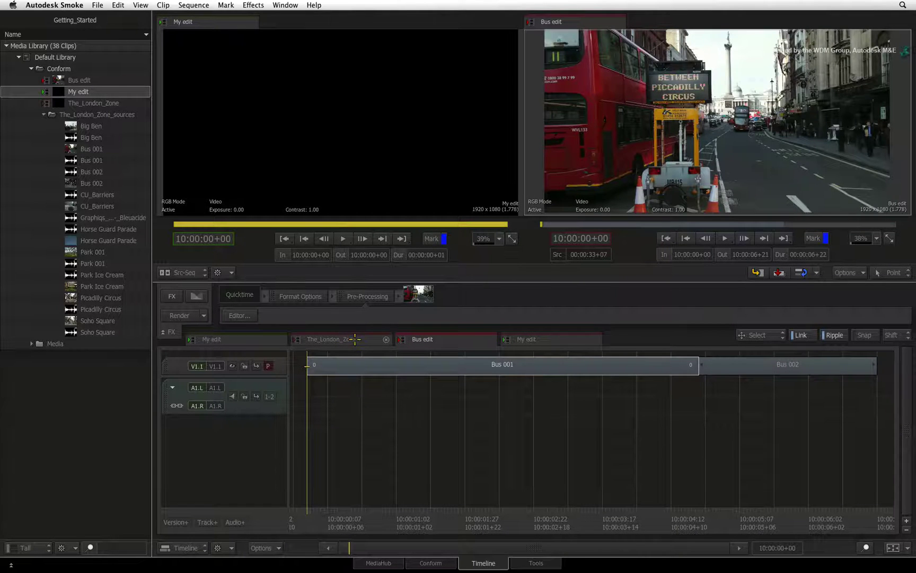
click(359, 339)
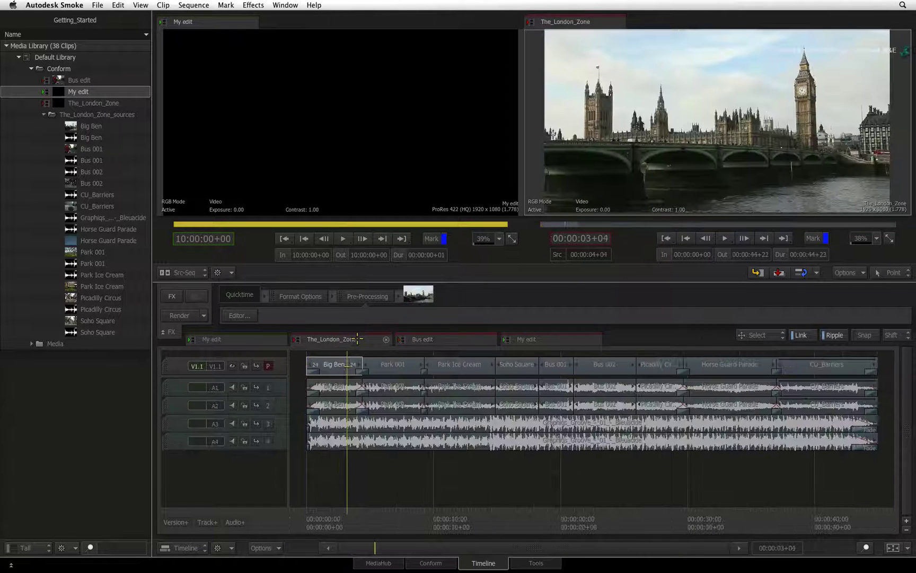
click(452, 339)
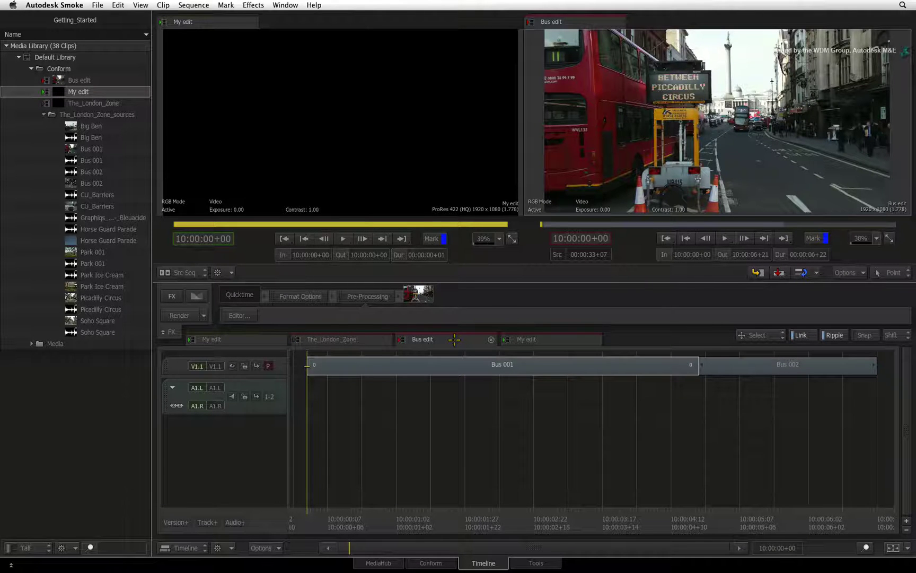
click(550, 340)
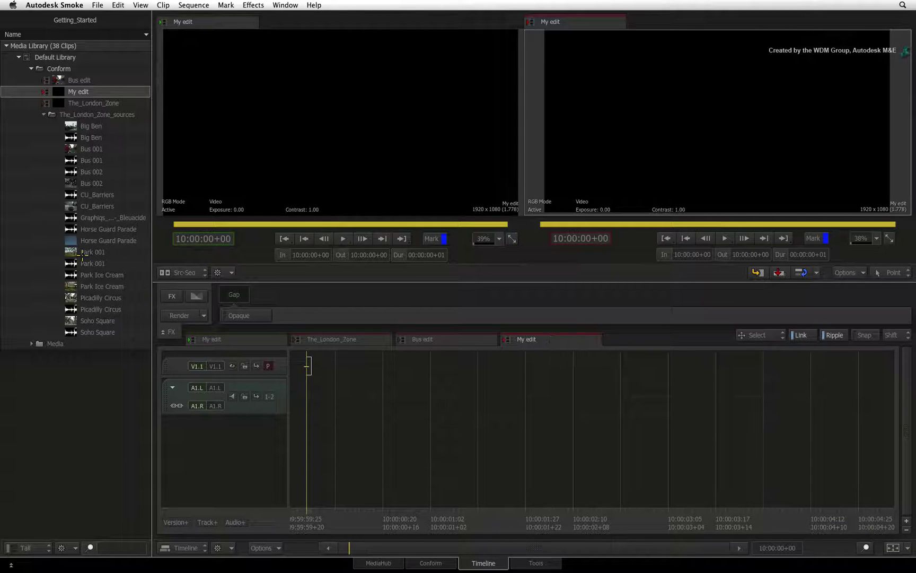
click(73, 149)
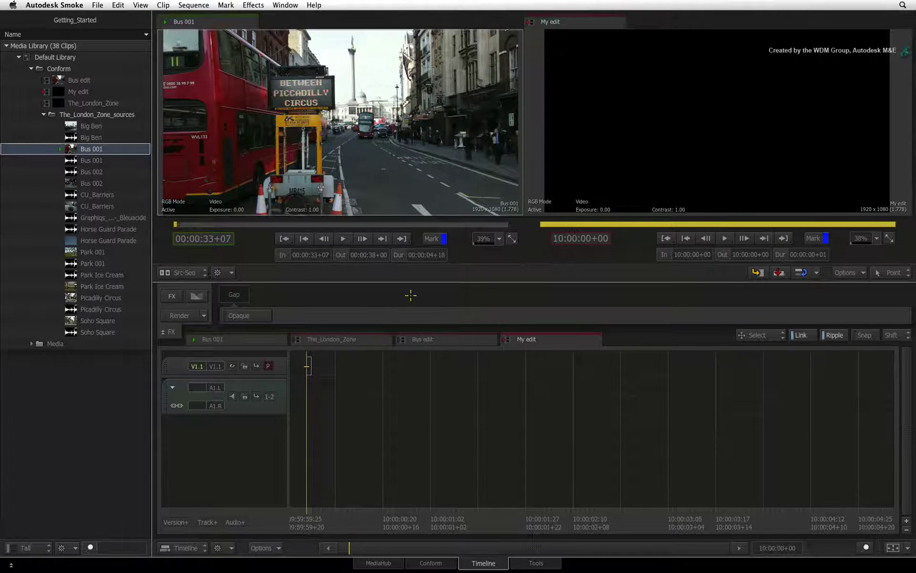
Close all open sequences and open The_London_Zone in the timeline
click(596, 340)
right_click(460, 339)
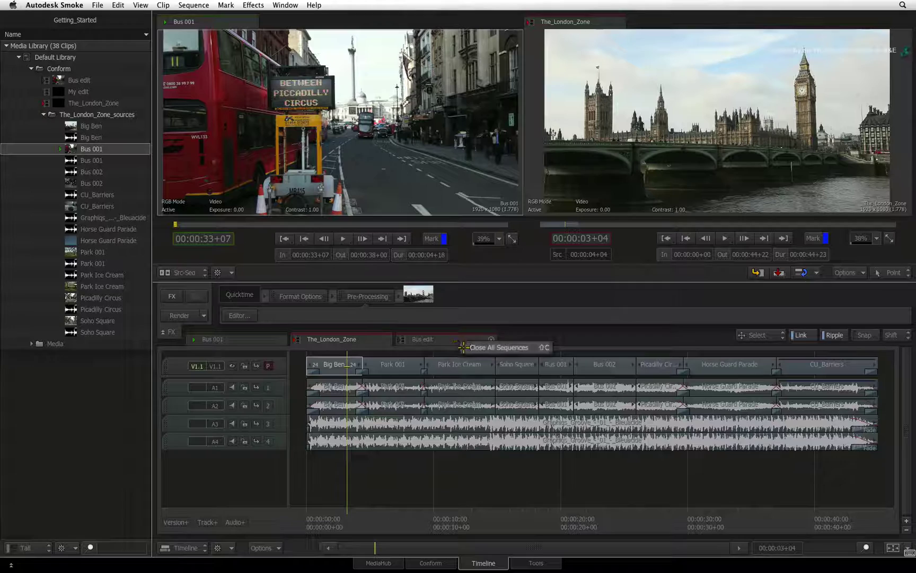
click(464, 347)
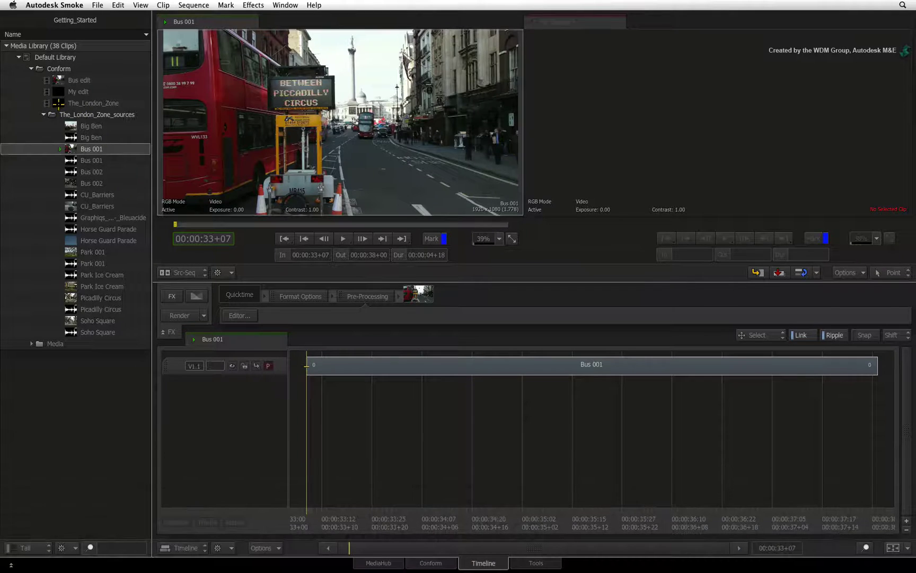
double_click(60, 104)
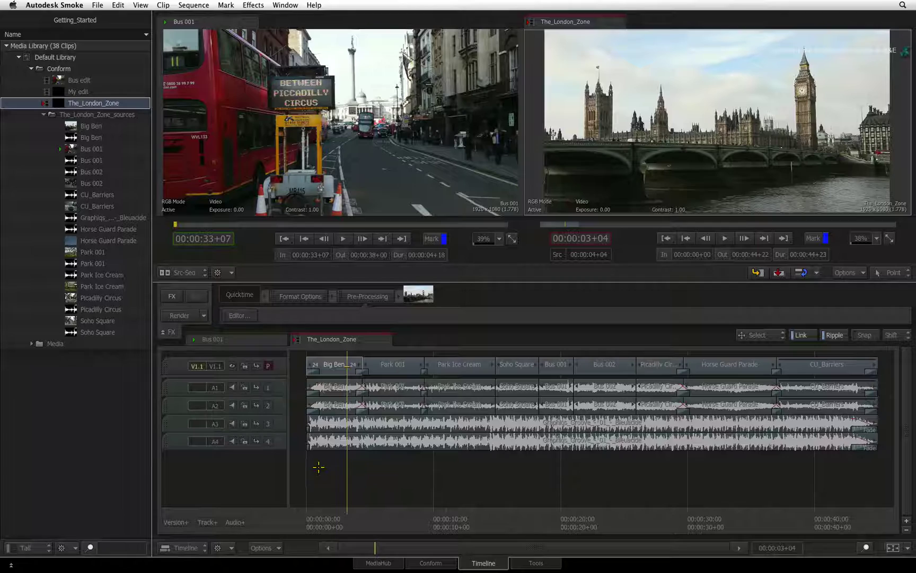
click(207, 522)
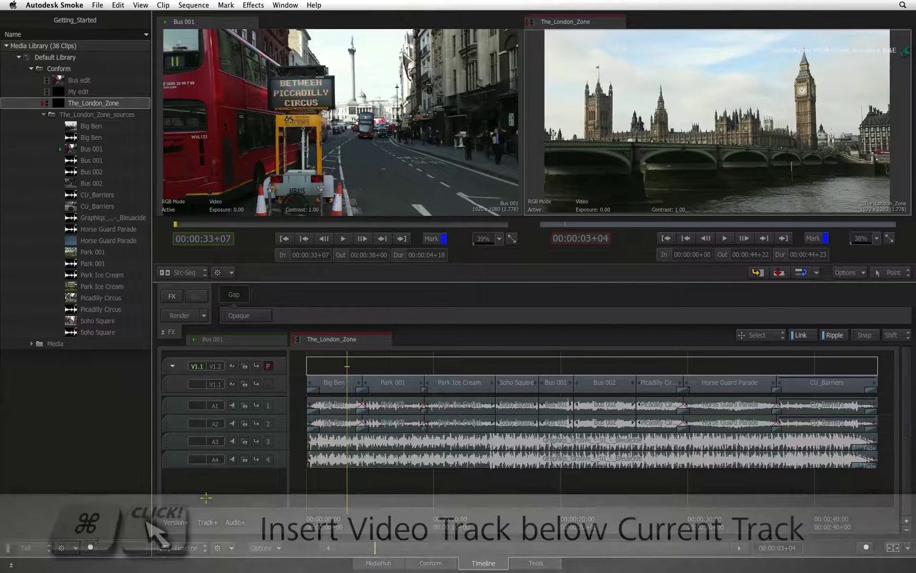
key(super+z)
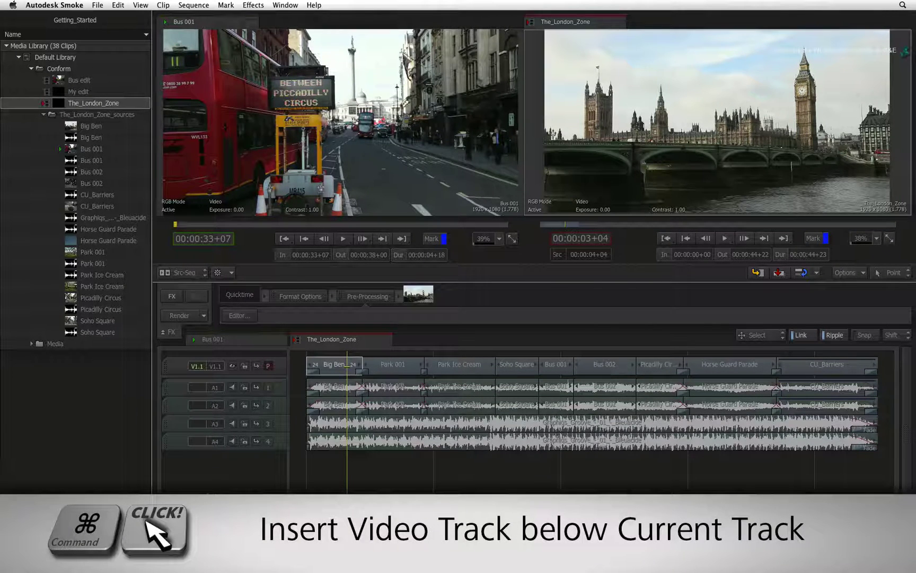
super+click(347, 384)
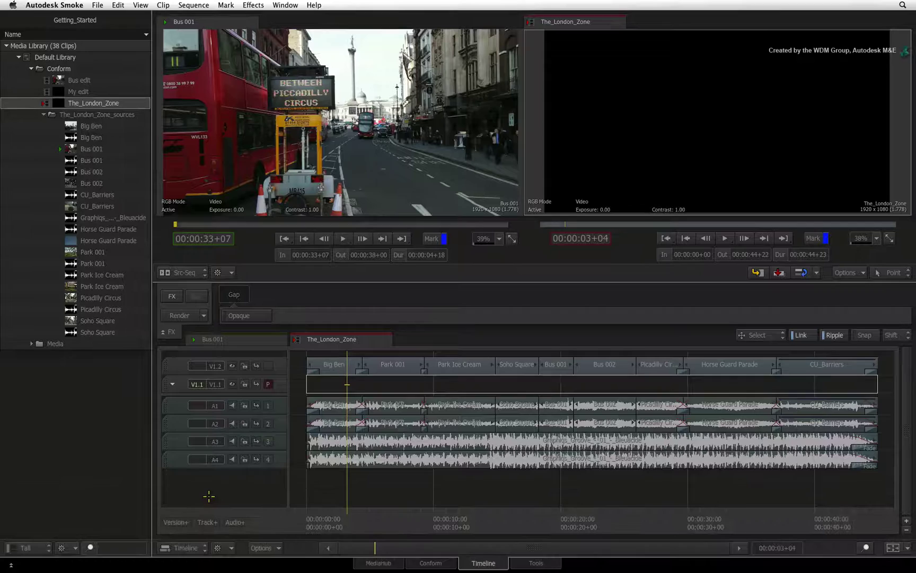
key(super+z)
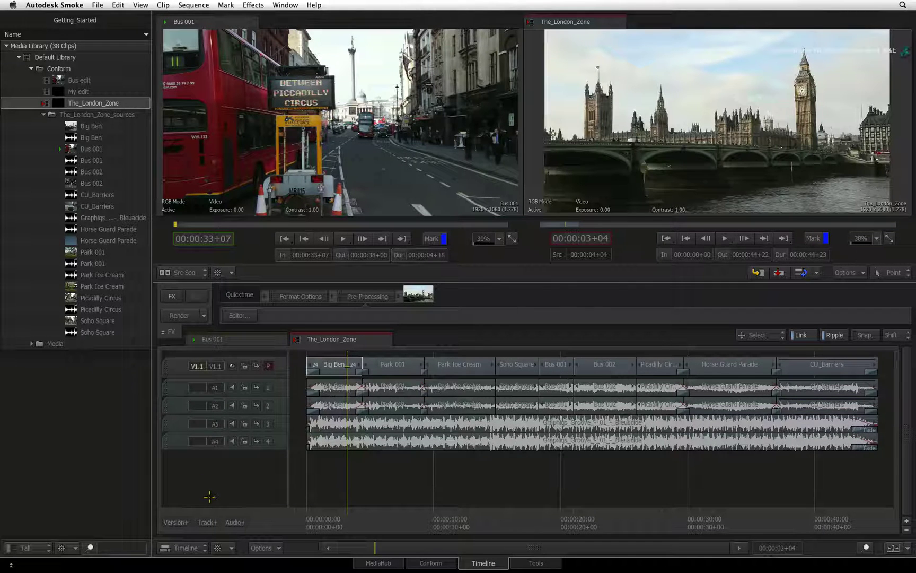
click(235, 521)
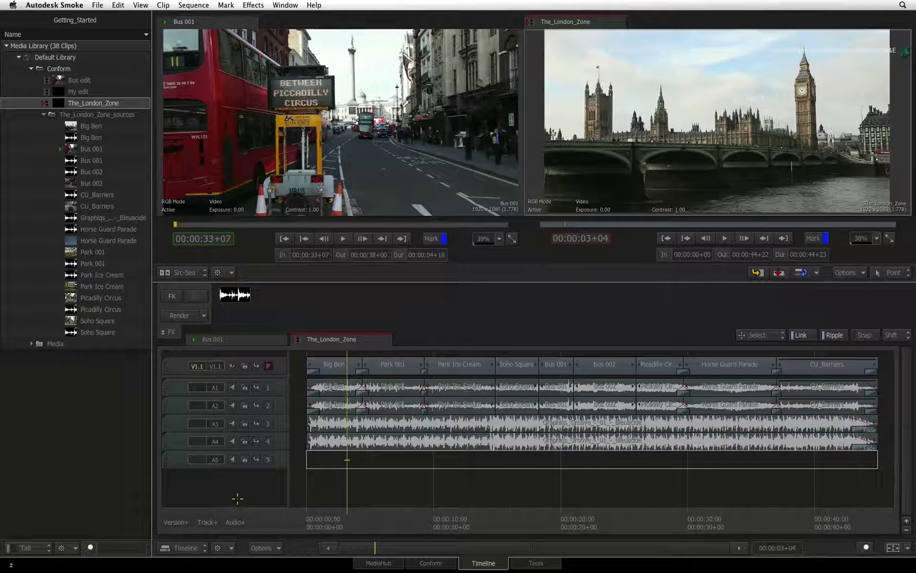
key(super+z)
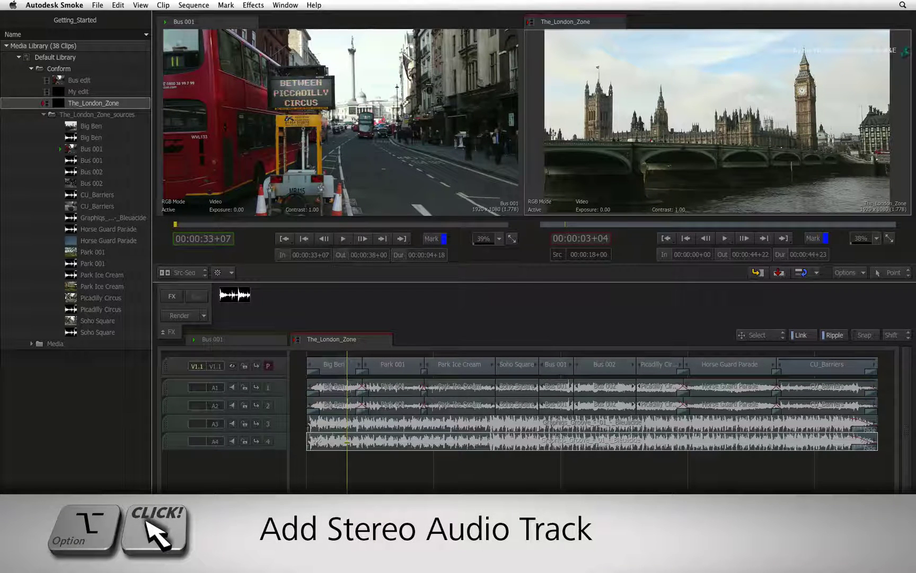
alt+click(235, 522)
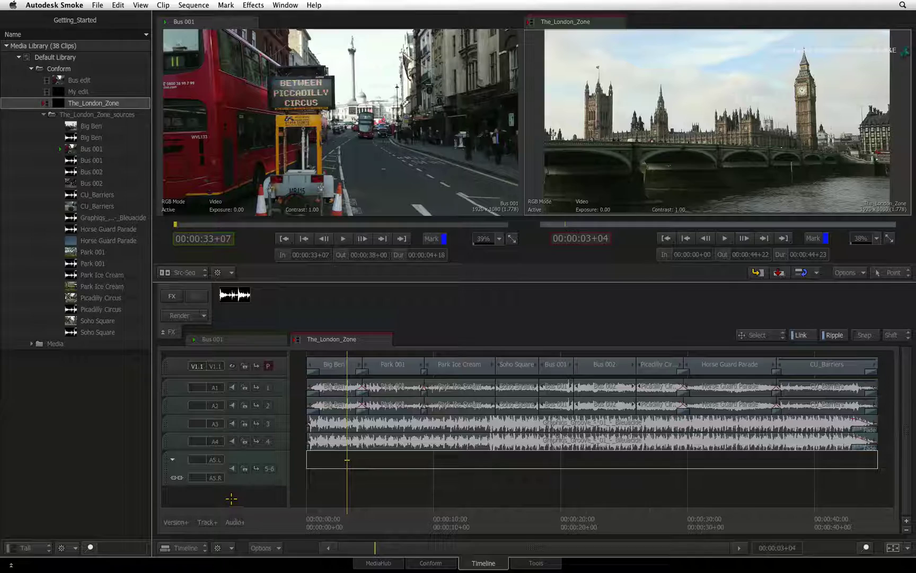
drag(165, 467, 173, 390)
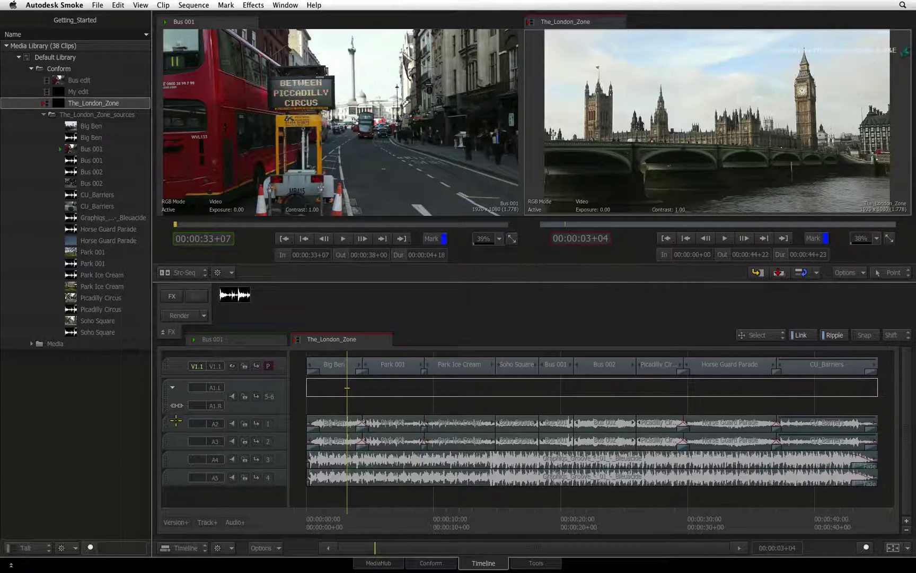
right_click(167, 397)
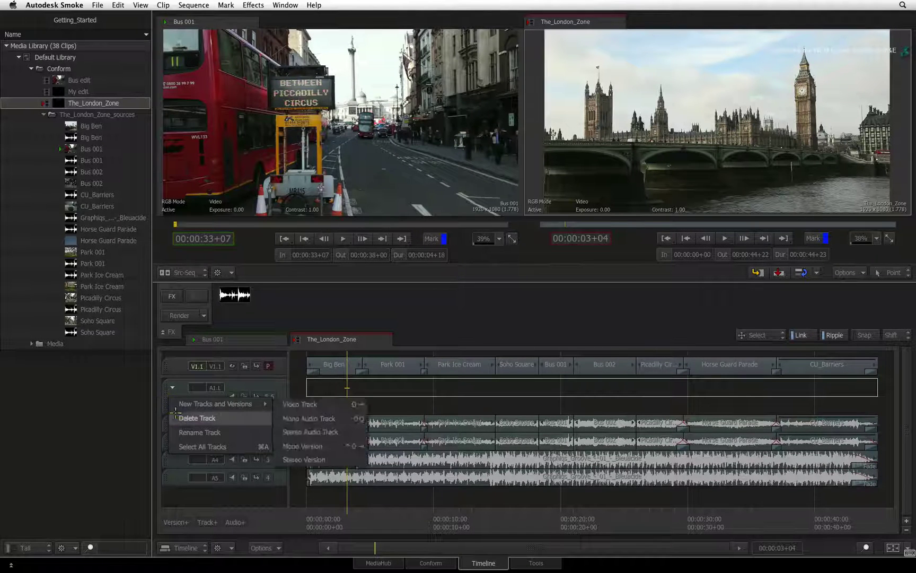
click(174, 417)
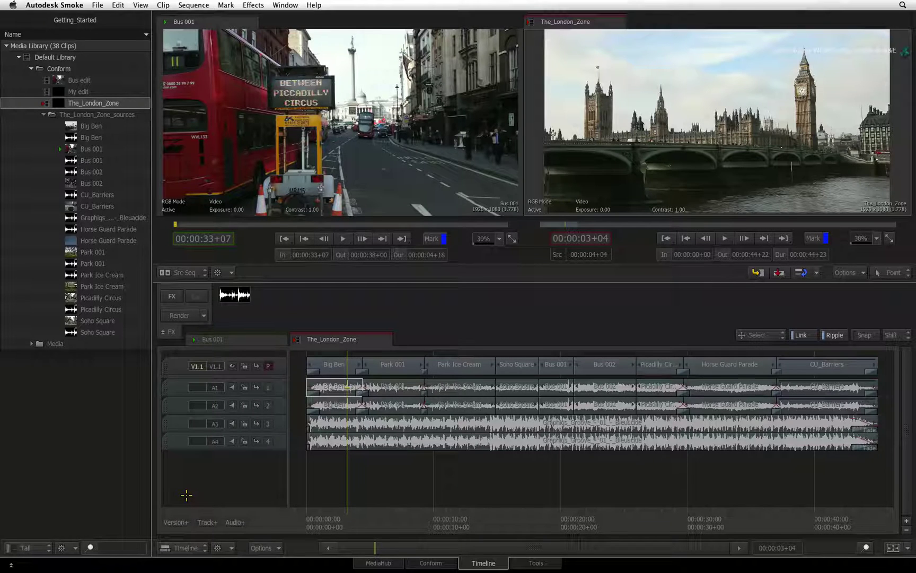
key(Up)
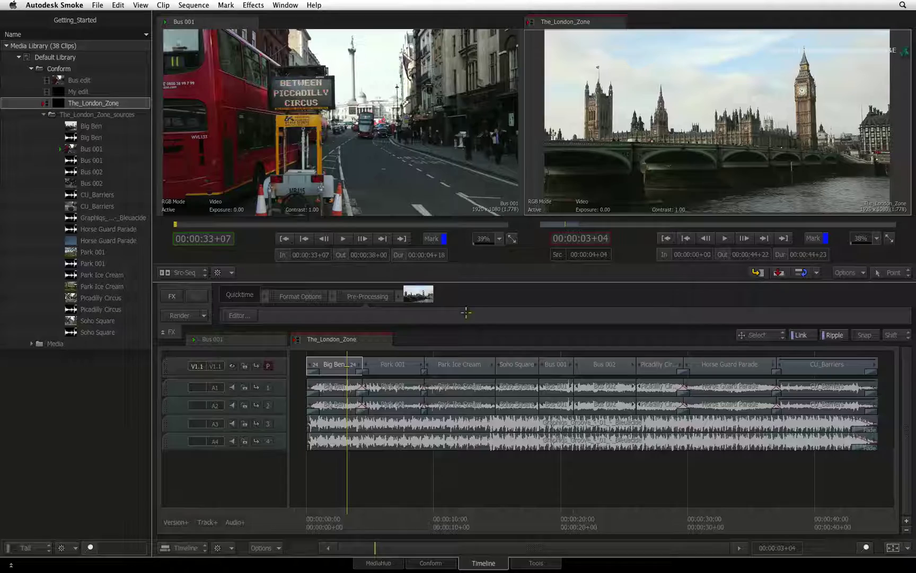
Enlarge the timeline area, heighten V1.1 and audio tracks A1–A2, and widen the header column
drag(511, 281, 534, 106)
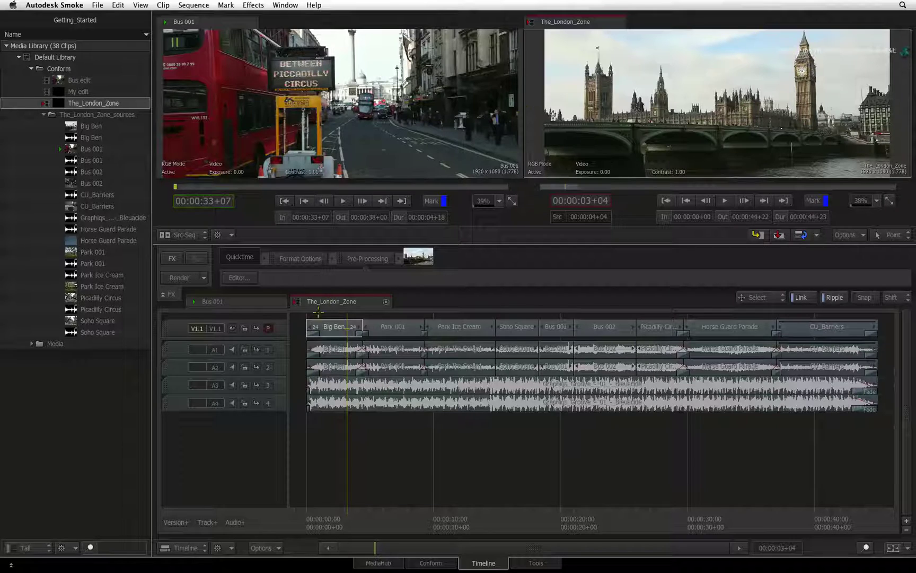
mouse_move(259, 339)
mouse_down()
mouse_move(261, 408)
mouse_move(264, 347)
mouse_up()
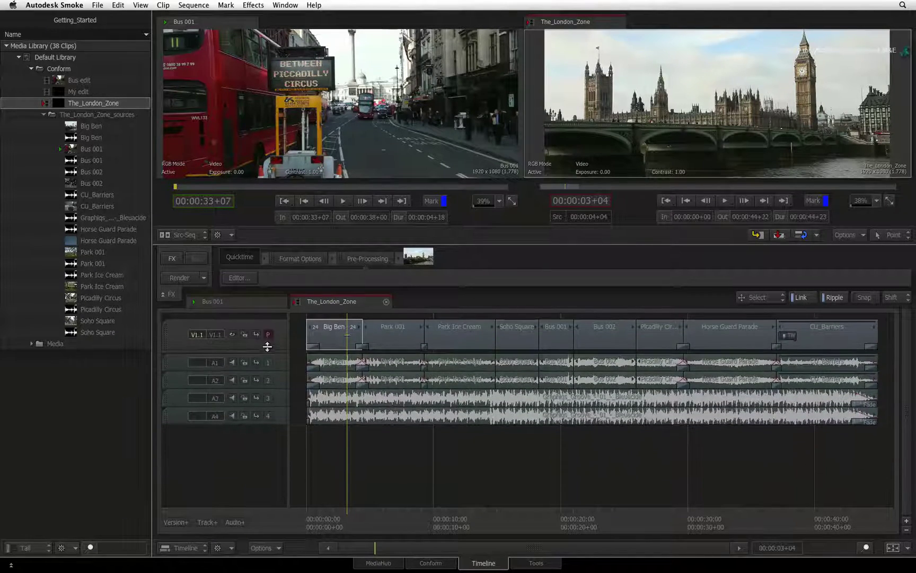
drag(253, 391, 256, 469)
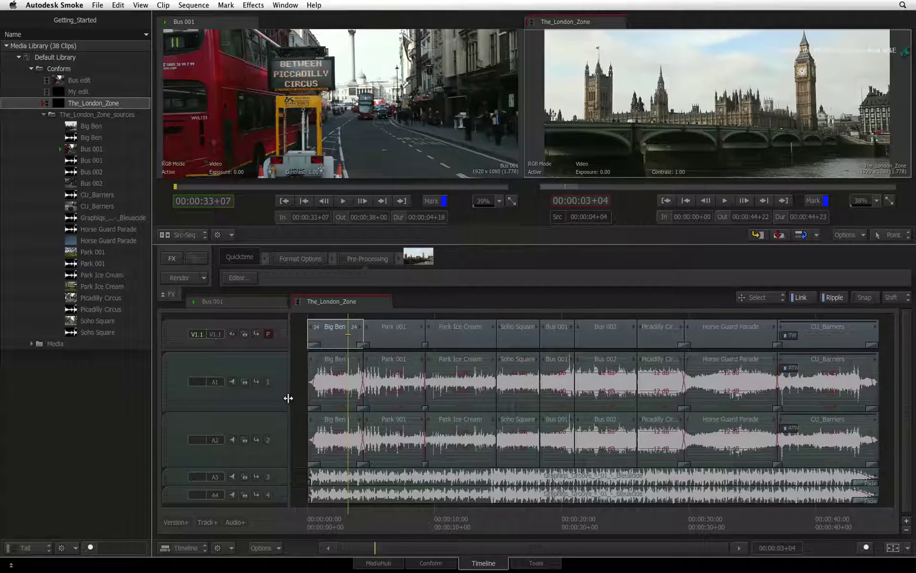
drag(288, 397, 351, 394)
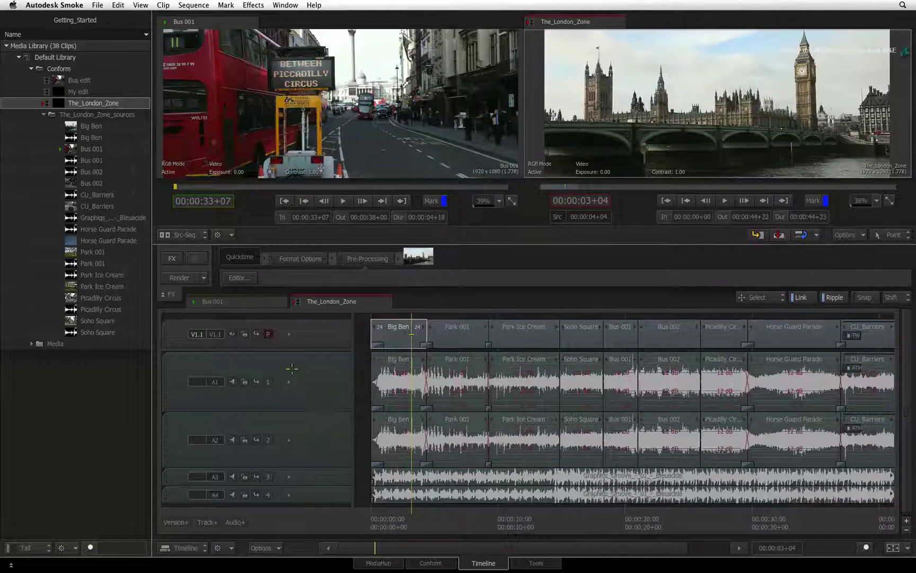
Rename the V1.1 video track to 'base edit'
right_click(292, 333)
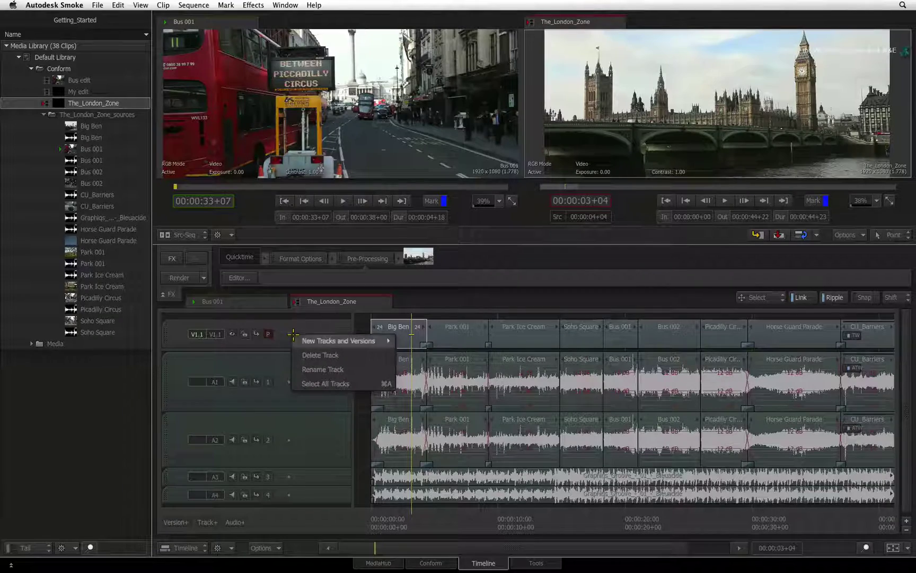
click(313, 367)
text(base edit)
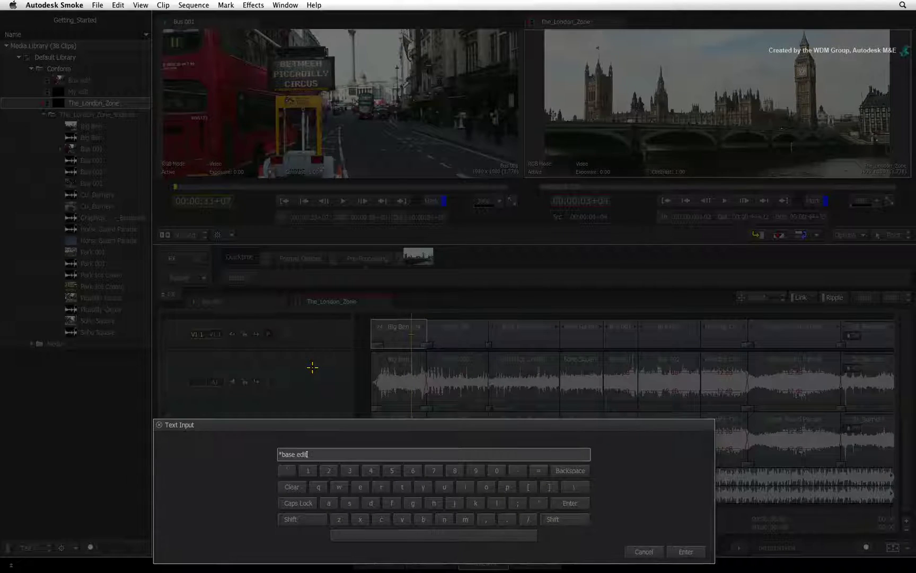
key(Return)
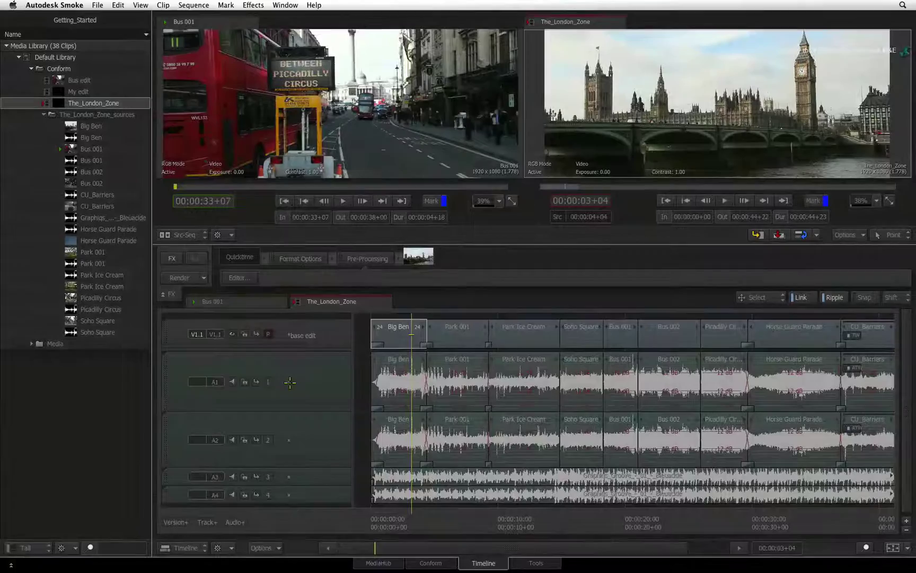
Rename audio track A1 to 'vo'
right_click(291, 382)
click(312, 415)
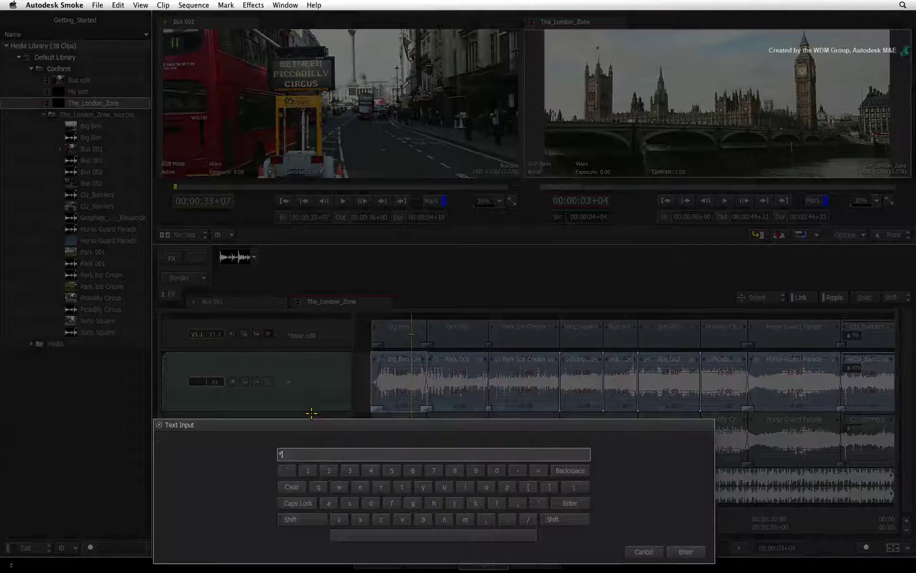
key(BackSpace)
text(vo)
key(Return)
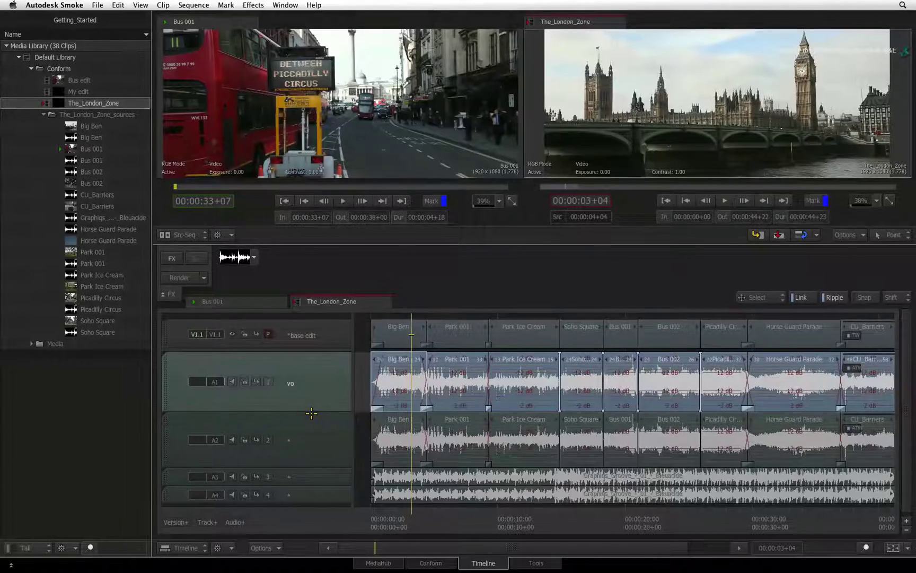
Rename audio track A2 to 'Soundtracks'
right_click(290, 436)
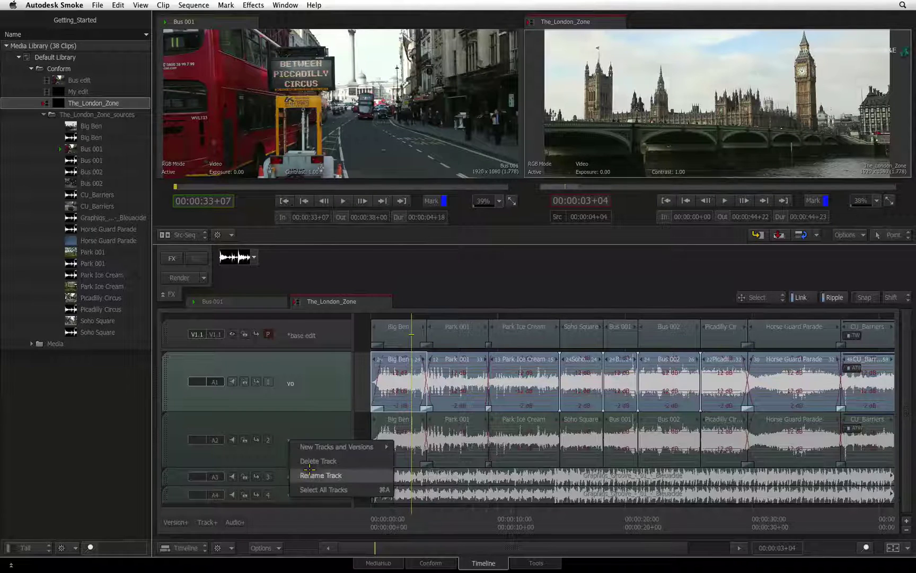
key(Escape)
text(Soun)
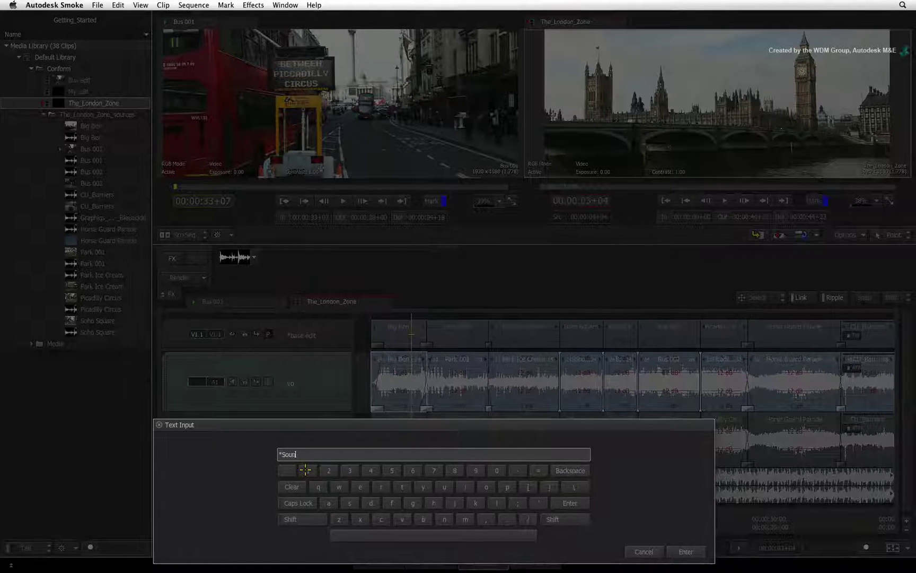
text(dtracks)
key(Return)
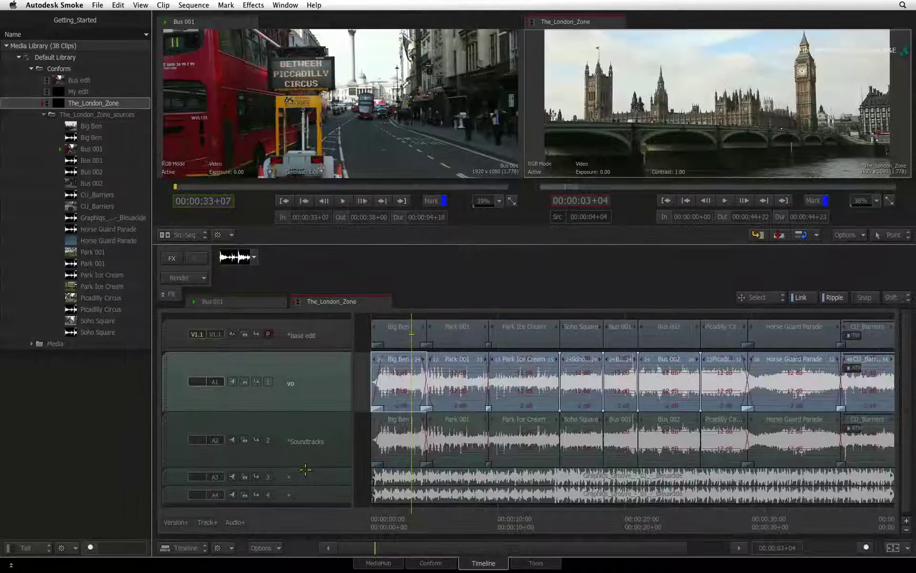